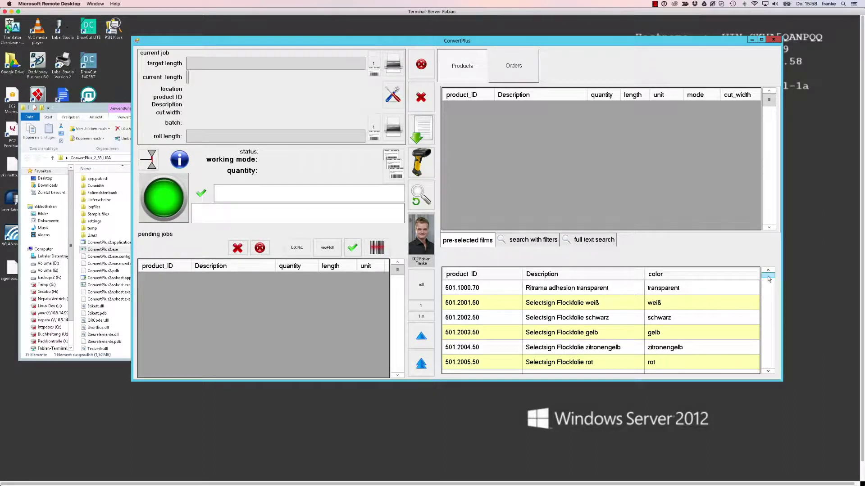
Add the pre-selected films Selectsign Flexfolie disco grün (501.3524.50) and disco violett (501.3526.50) to the product selection.
{"action": "left_click_drag", "start_coordinate": [768, 278], "coordinate": [770, 309]}
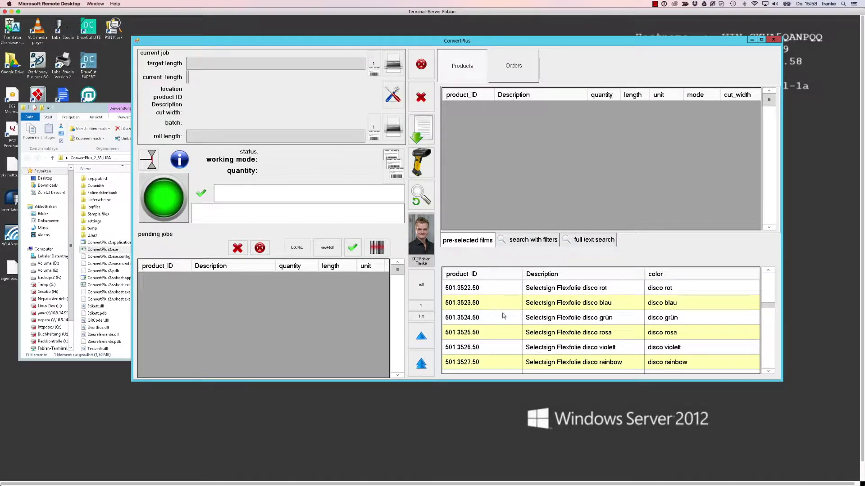
{"action": "left_click", "coordinate": [527, 316]}
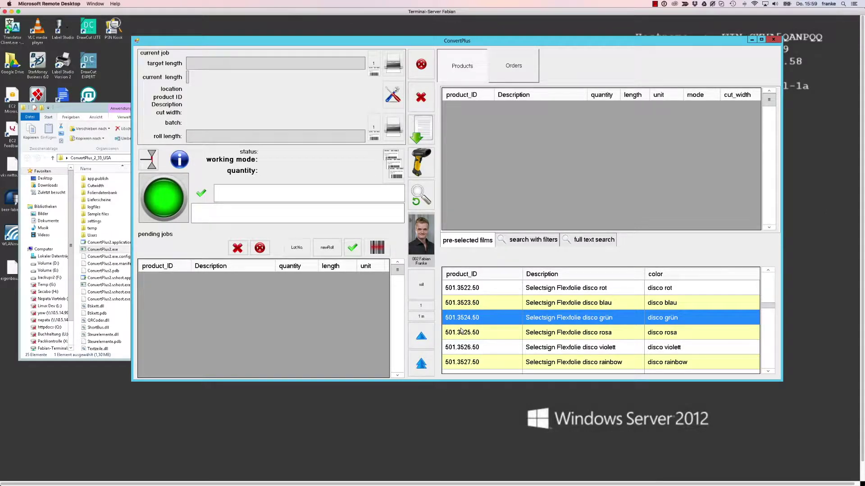
{"action": "double_click", "coordinate": [475, 319]}
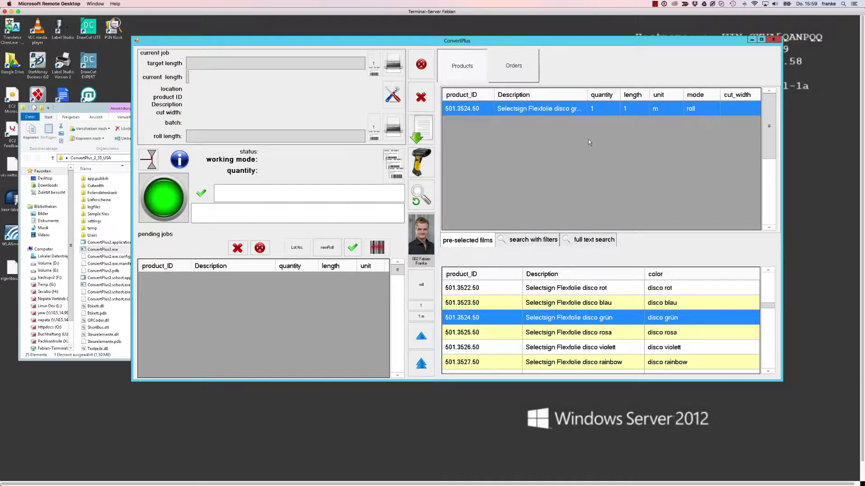
{"action": "left_click", "coordinate": [608, 332]}
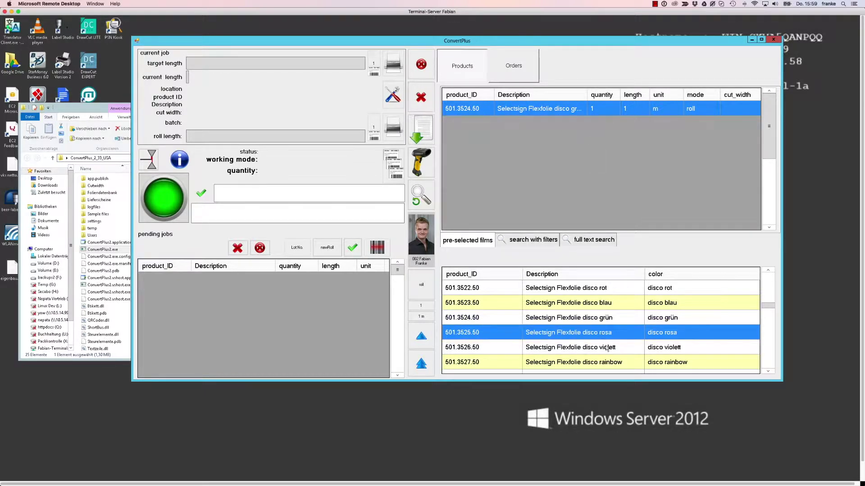
{"action": "double_click", "coordinate": [606, 347]}
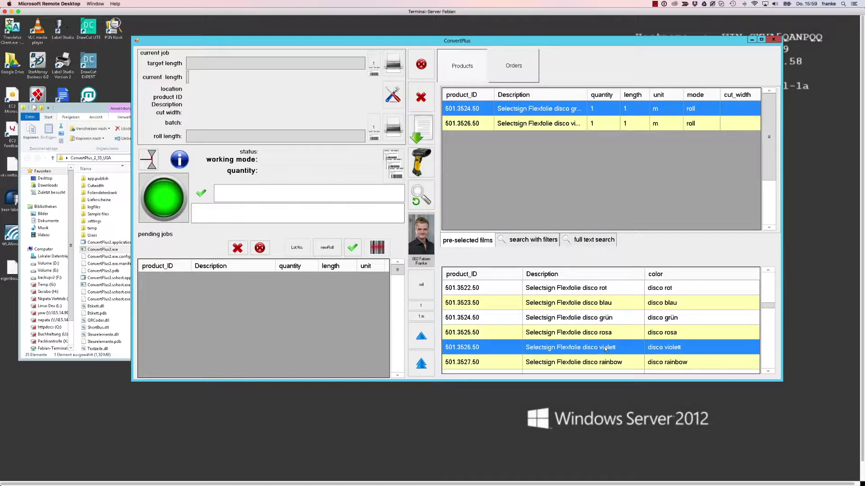
Filter the films by group Selectsign, series Flockfolien premium and color schwarz, and add Selectsign Flockfolie schwarz to the selection.
{"action": "left_click_drag", "start_coordinate": [768, 307], "coordinate": [769, 287]}
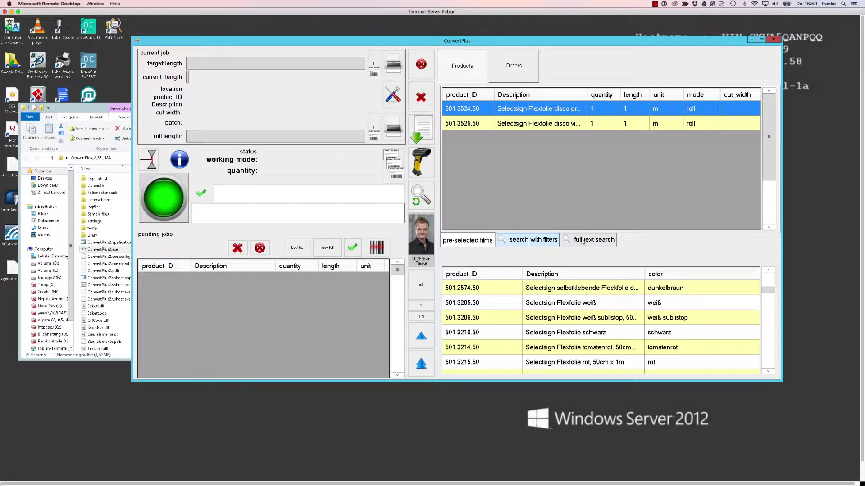
{"action": "left_click", "coordinate": [528, 243]}
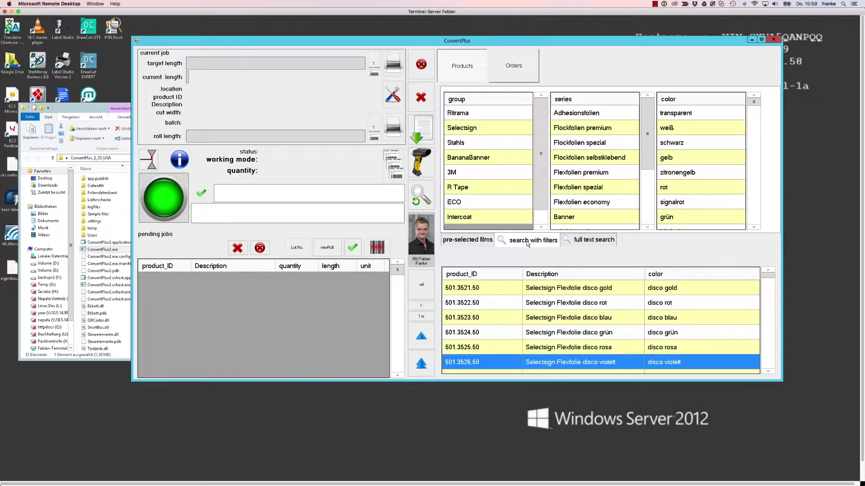
{"action": "left_click", "coordinate": [474, 129]}
{"action": "left_click", "coordinate": [565, 117]}
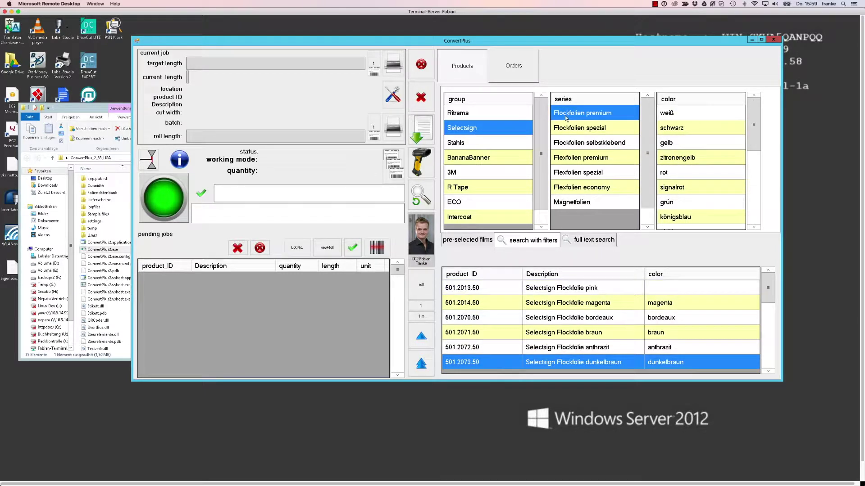
{"action": "left_click", "coordinate": [671, 127]}
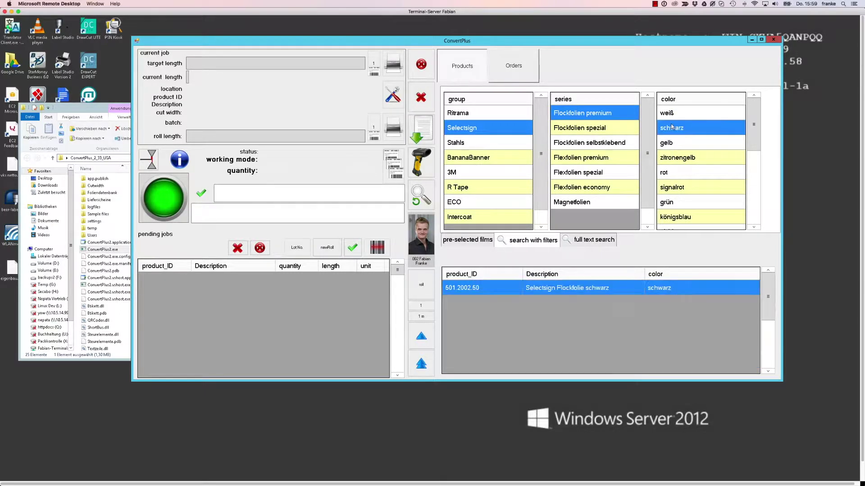
{"action": "double_click", "coordinate": [549, 289]}
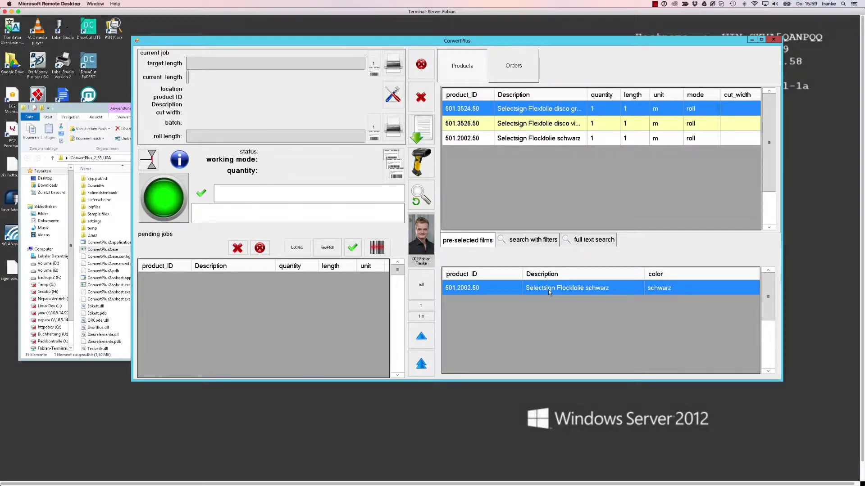
View the full text search, return to the pre-selected films and reset the film search.
{"action": "left_click", "coordinate": [592, 241]}
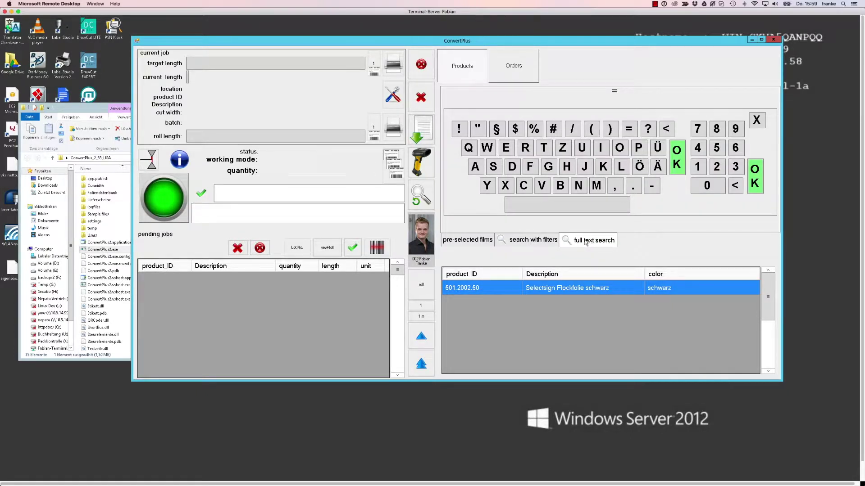
{"action": "left_click", "coordinate": [459, 243]}
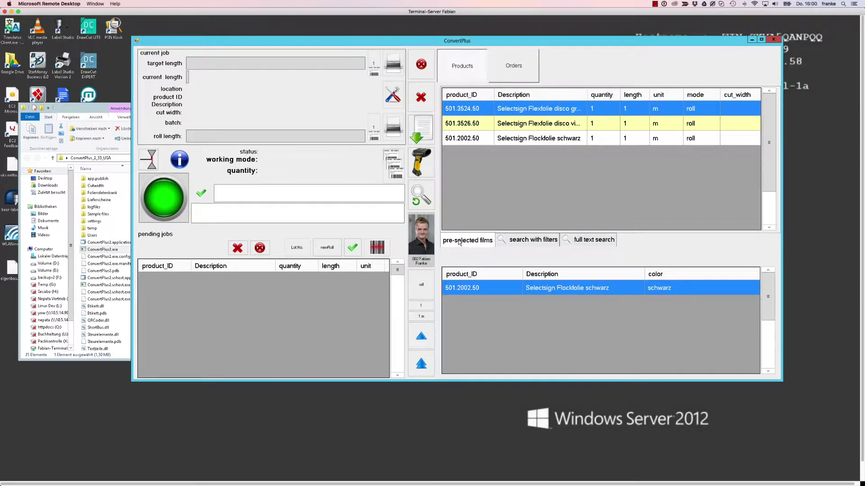
{"action": "left_click", "coordinate": [584, 243]}
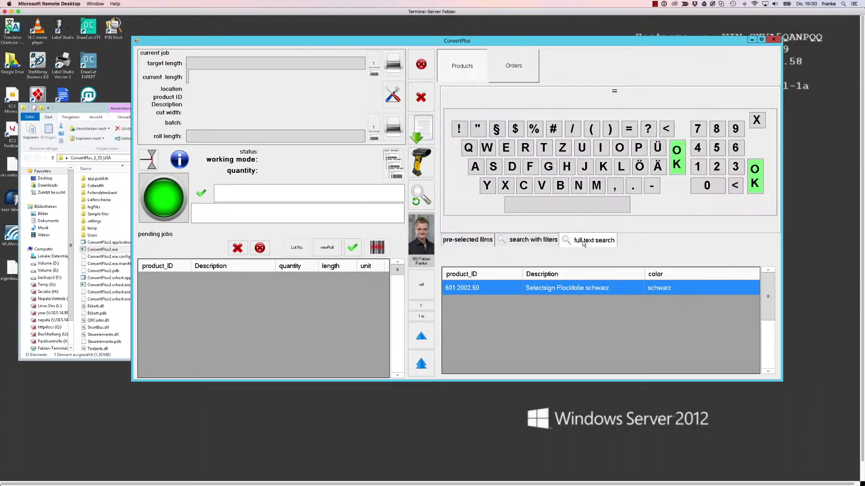
{"action": "left_click", "coordinate": [462, 243]}
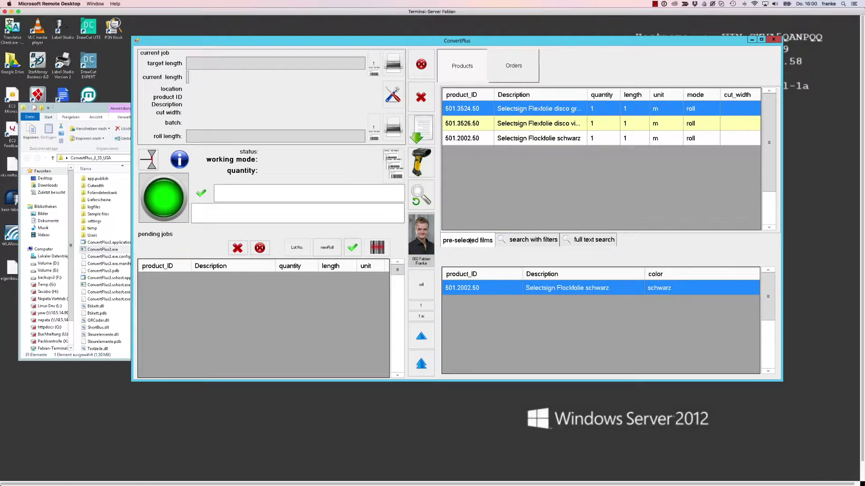
{"action": "left_click", "coordinate": [426, 195]}
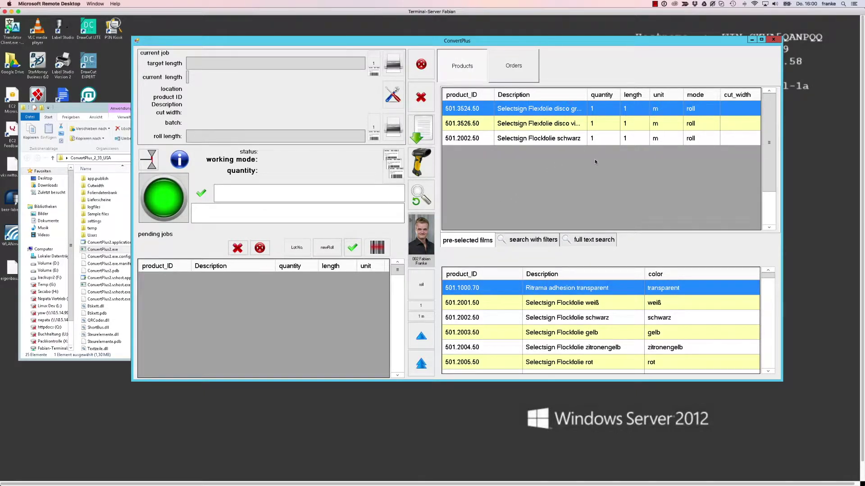
Set the Selectsign Flexfolie disco grün entry to quantity 3 and length 5 yd.
{"action": "left_click", "coordinate": [603, 111]}
{"action": "left_click", "coordinate": [613, 207]}
{"action": "left_click", "coordinate": [646, 201]}
{"action": "left_click", "coordinate": [637, 118]}
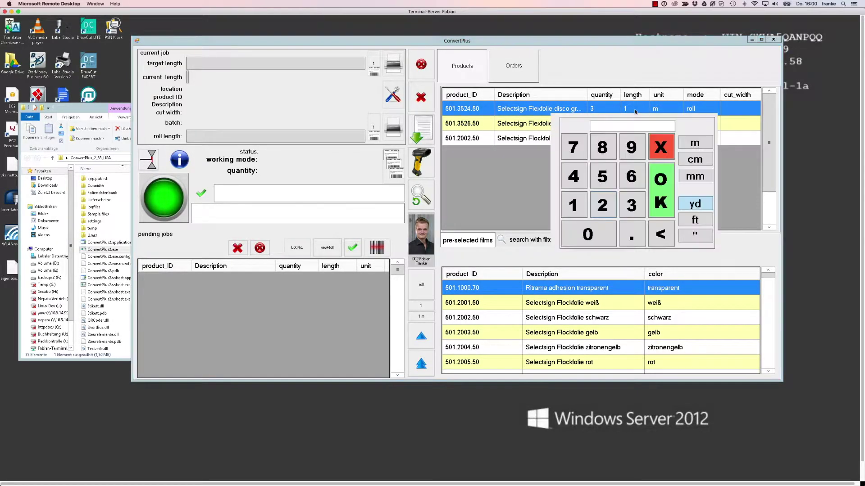
{"action": "left_click", "coordinate": [603, 177]}
{"action": "left_click", "coordinate": [671, 192]}
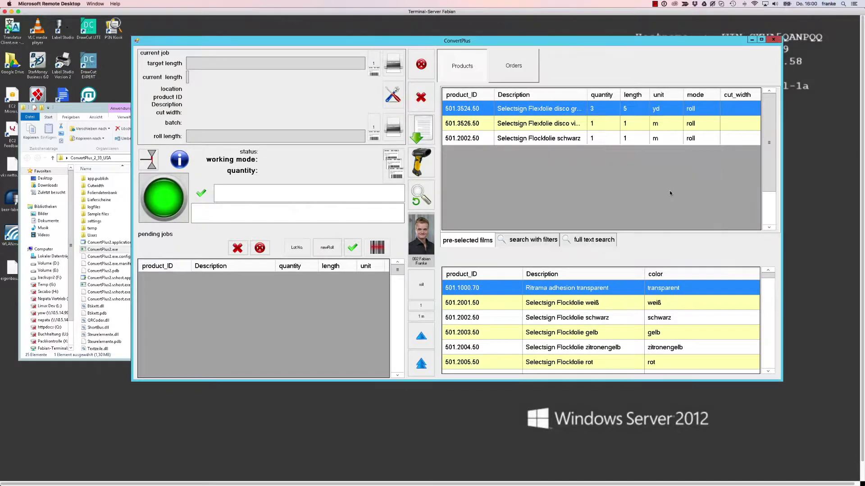
Set the Selectsign Flexfolie disco violett entry to quantity 2 and length 10 m.
{"action": "left_click", "coordinate": [611, 124]}
{"action": "left_click", "coordinate": [593, 210]}
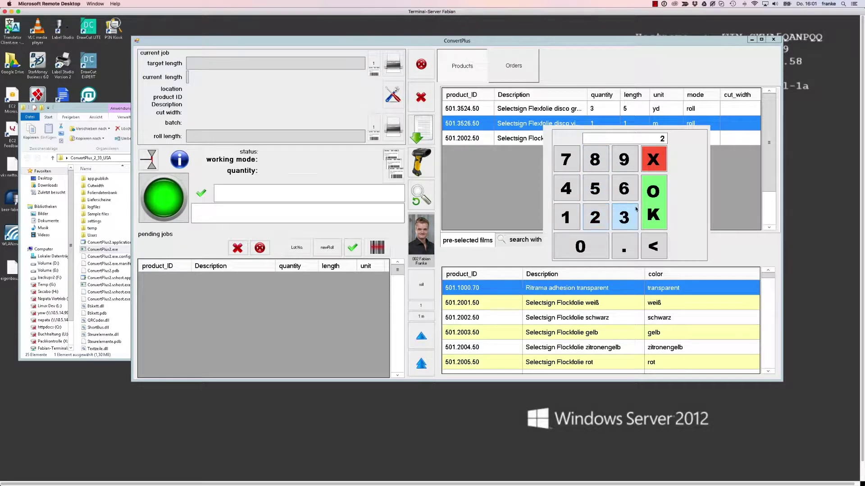
{"action": "left_click", "coordinate": [645, 210]}
{"action": "left_click", "coordinate": [632, 128]}
{"action": "left_click", "coordinate": [570, 221]}
{"action": "left_click", "coordinate": [585, 251]}
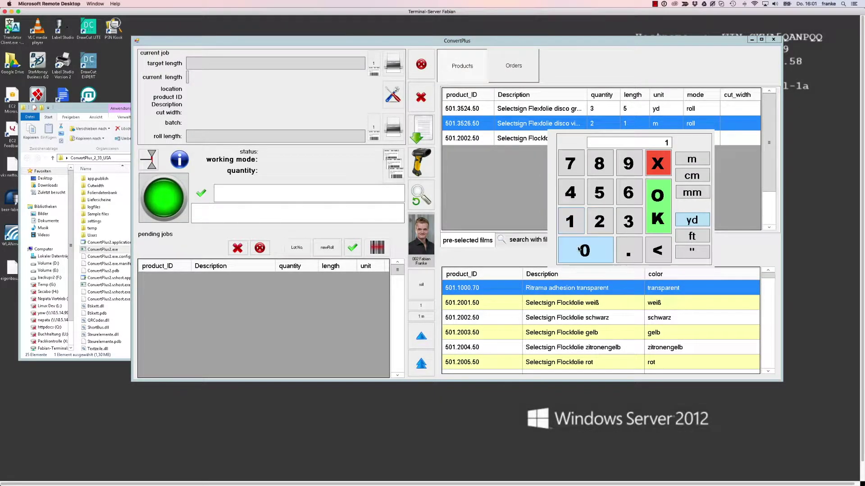
{"action": "left_click", "coordinate": [661, 199]}
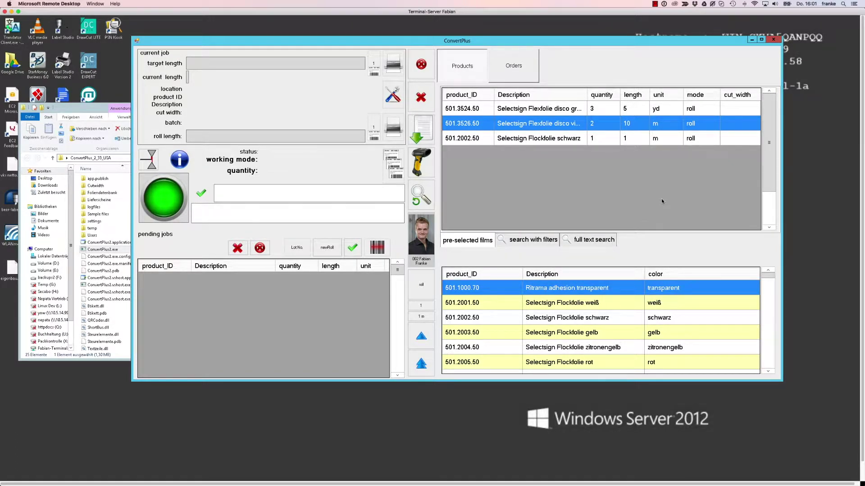
Switch the Selectsign Flockfolie schwarz entry to sheet mode and set its quantity to 100.
{"action": "left_click", "coordinate": [699, 140]}
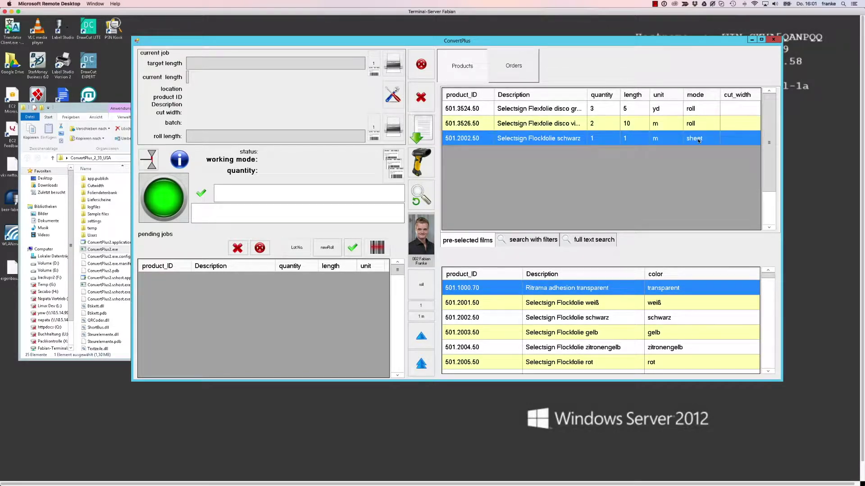
{"action": "left_click", "coordinate": [597, 143]}
{"action": "left_click", "coordinate": [561, 237]}
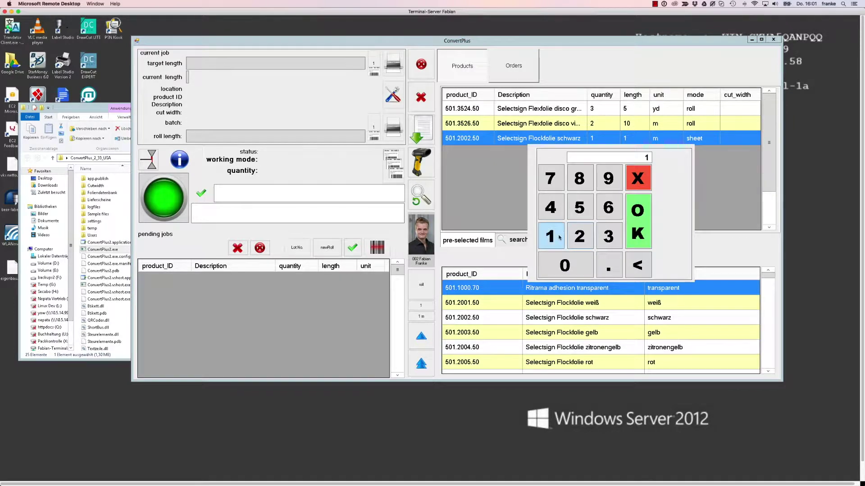
{"action": "double_click", "coordinate": [563, 266]}
{"action": "left_click", "coordinate": [634, 230]}
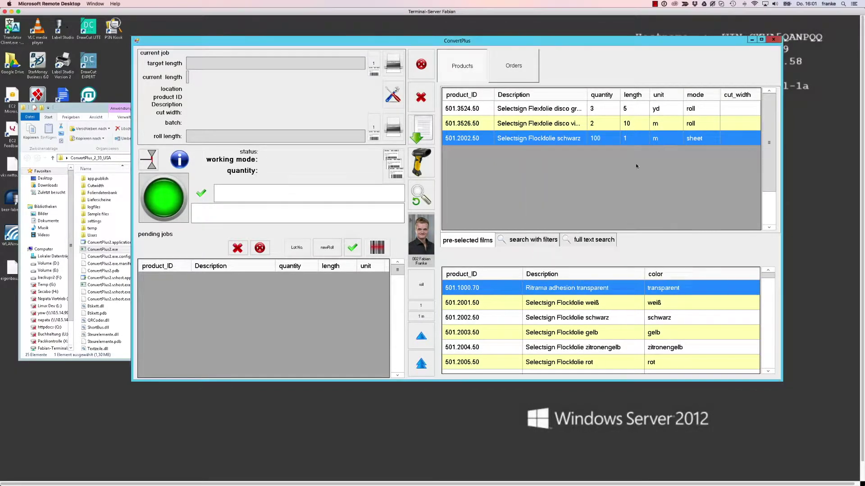
Set the length of the Selectsign Flockfolie schwarz sheets to 20 cm.
{"action": "left_click", "coordinate": [633, 141]}
{"action": "left_click", "coordinate": [605, 232]}
{"action": "left_click", "coordinate": [586, 264]}
{"action": "left_click", "coordinate": [693, 188]}
{"action": "left_click", "coordinate": [659, 214]}
View the cut width settings for the Flexfolie disco violett entry and close them without changes.
{"action": "double_click", "coordinate": [732, 125]}
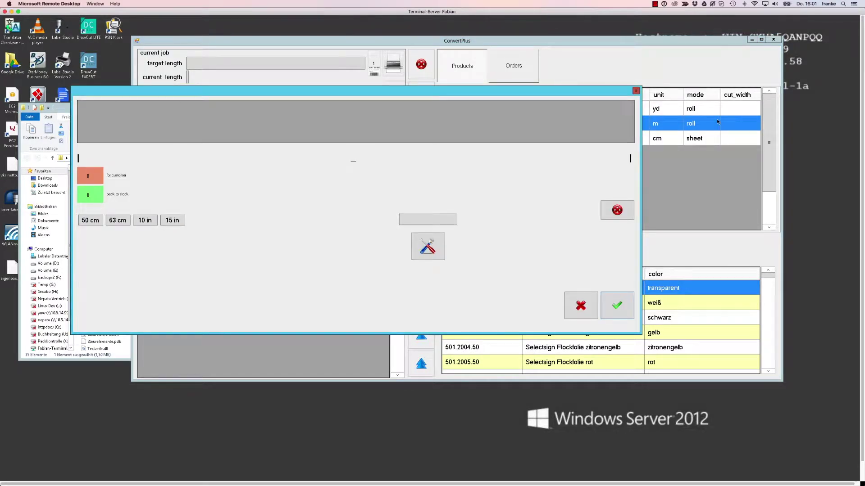
{"action": "left_click", "coordinate": [635, 92]}
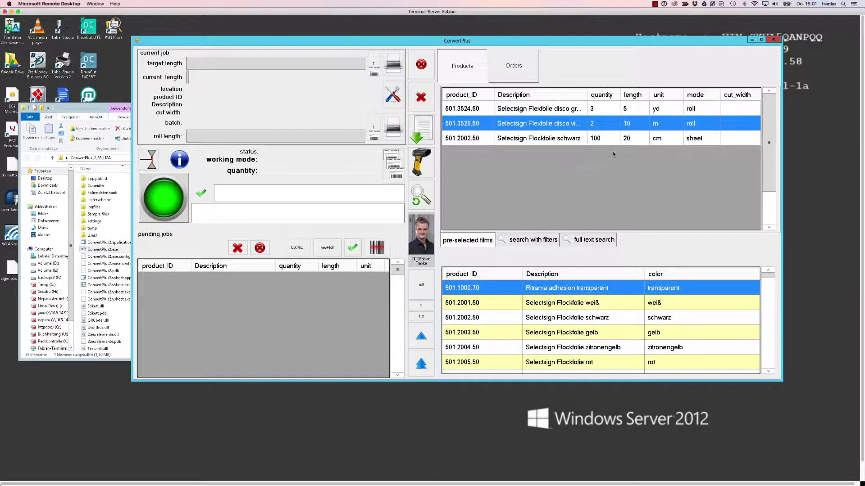
Transfer the three selected films to the pending jobs, and add a Ritrama adhesion transparent job with the default quantity and length.
{"action": "left_click", "coordinate": [426, 129]}
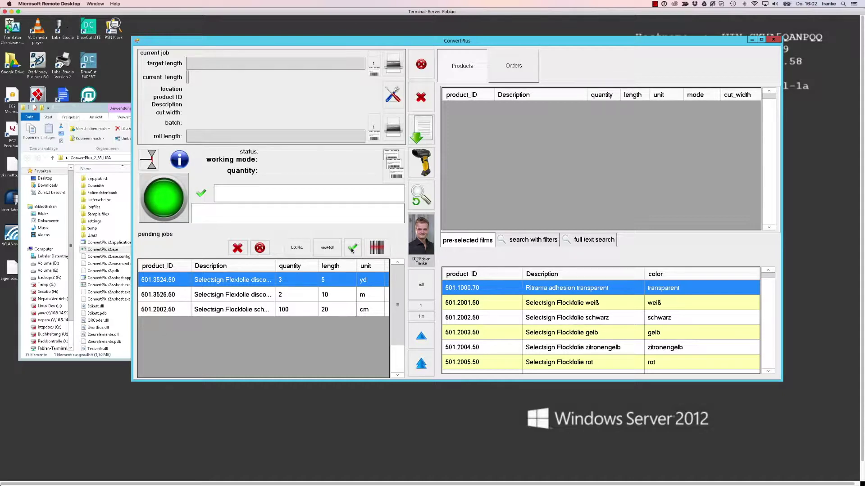
{"action": "double_click", "coordinate": [562, 291]}
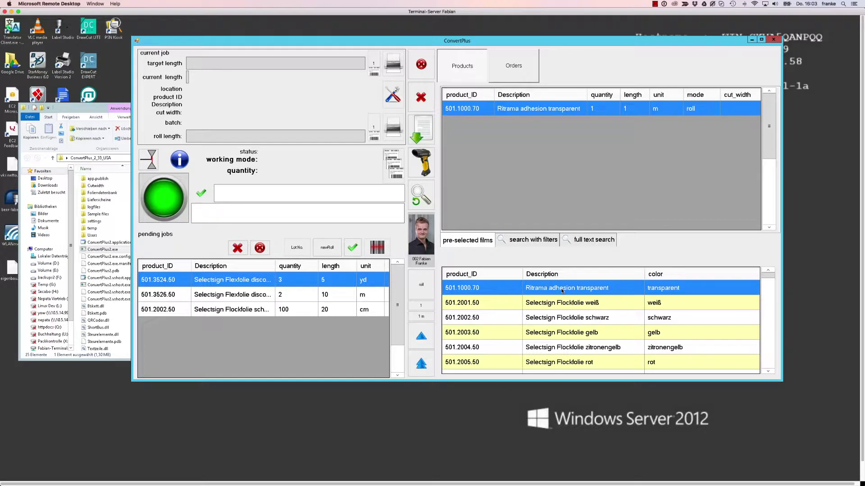
{"action": "left_click", "coordinate": [422, 131]}
Add Ritrama adhesion transparent again with quantity 2 and transfer it to the pending jobs.
{"action": "double_click", "coordinate": [554, 291]}
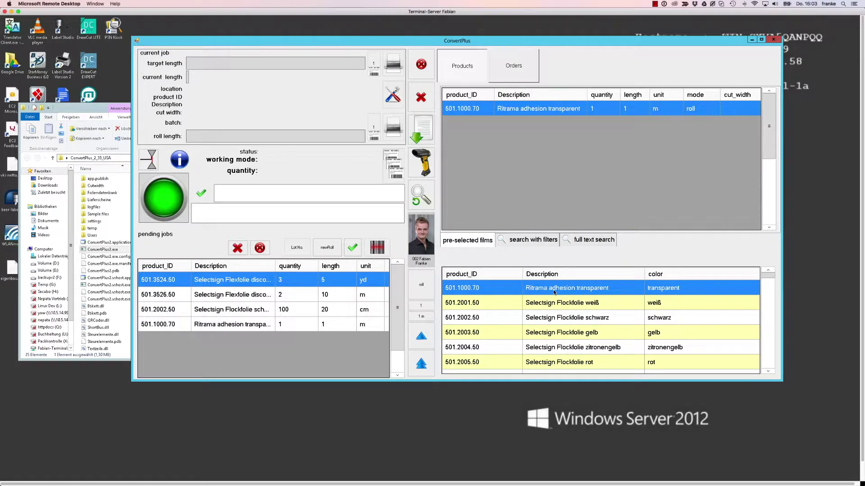
{"action": "left_click", "coordinate": [612, 111]}
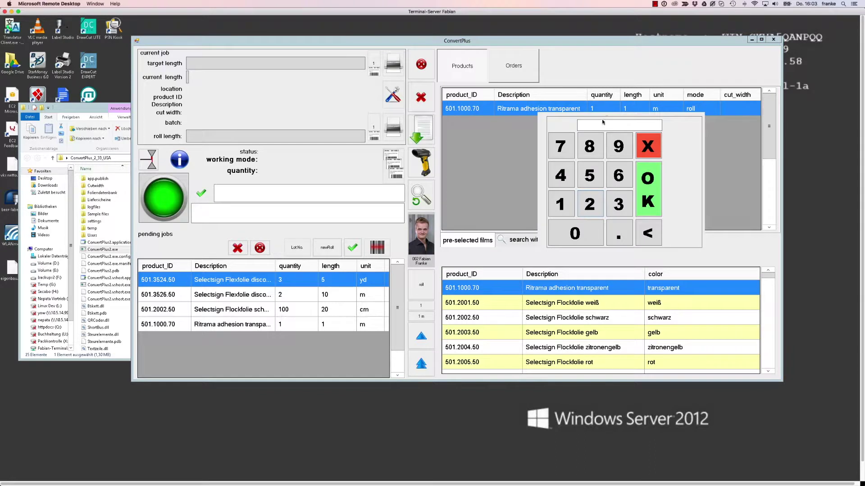
{"action": "left_click", "coordinate": [590, 198]}
{"action": "left_click", "coordinate": [649, 190]}
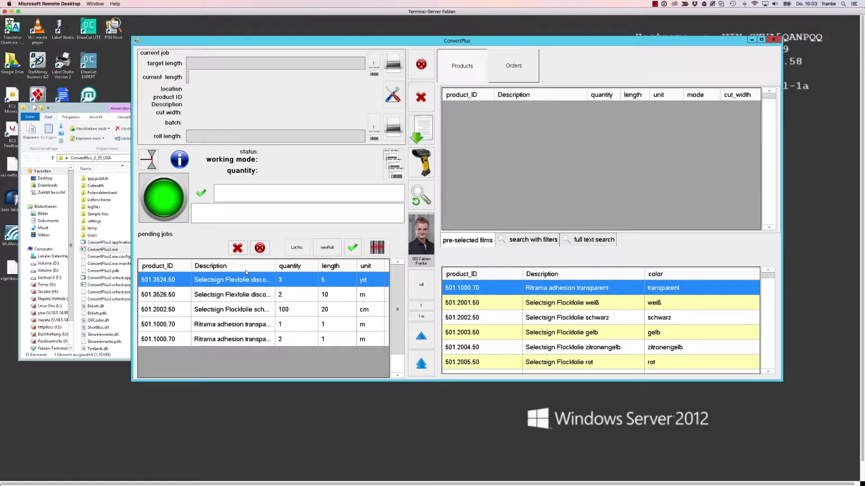
Start the pending Ritrama adhesion transparent jobs and set the current job's roll length to 25 m.
{"action": "left_click", "coordinate": [233, 325]}
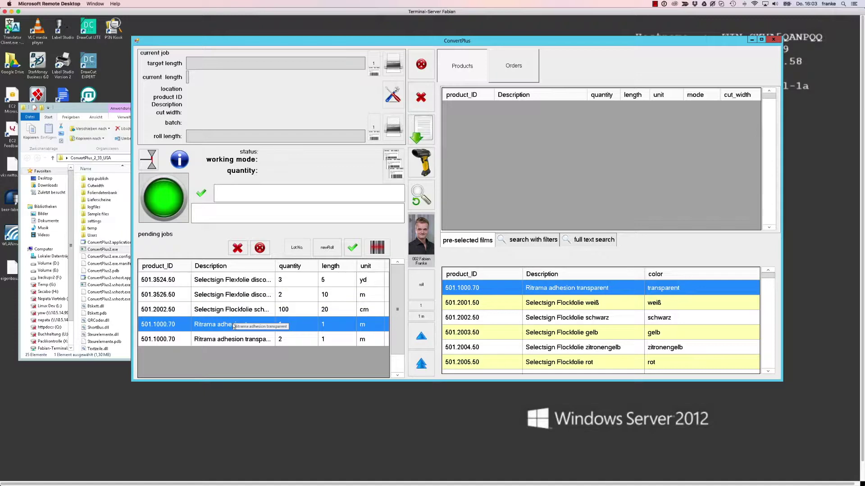
{"action": "left_click", "coordinate": [353, 249]}
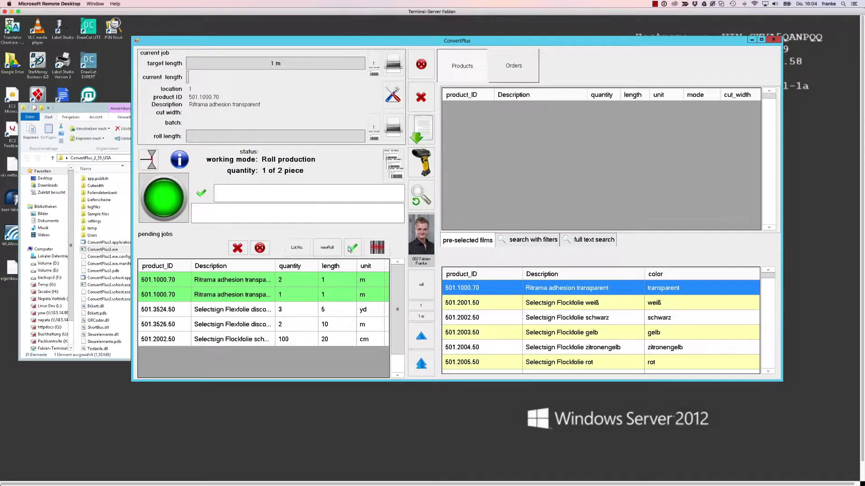
{"action": "left_click", "coordinate": [301, 138]}
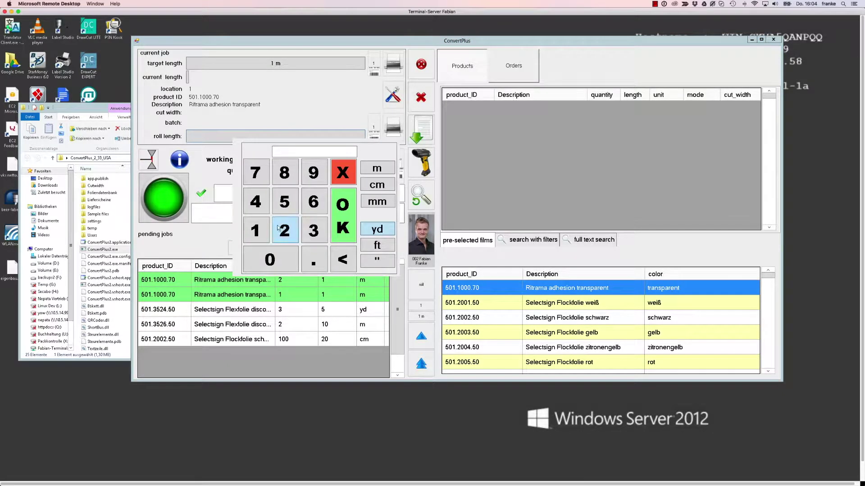
{"action": "left_click", "coordinate": [284, 202]}
{"action": "left_click", "coordinate": [377, 168]}
{"action": "left_click", "coordinate": [345, 214]}
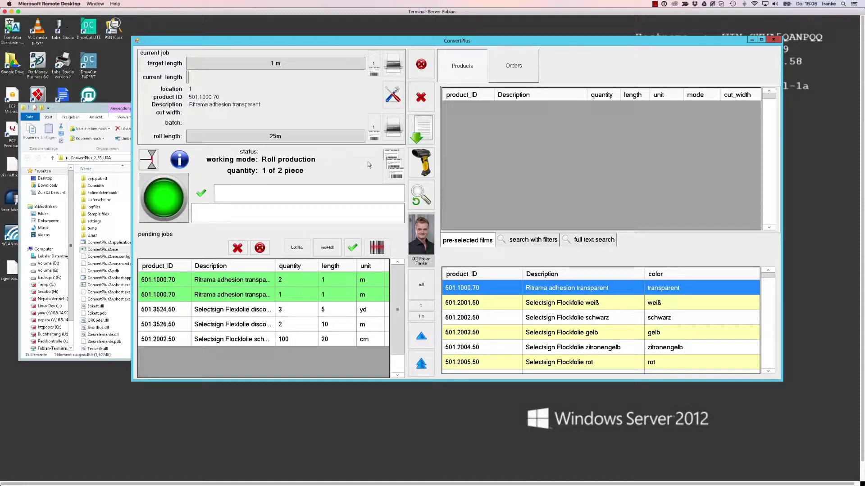
Set the number of roll length labels to 2, and set it back to 1.
{"action": "left_click", "coordinate": [380, 132]}
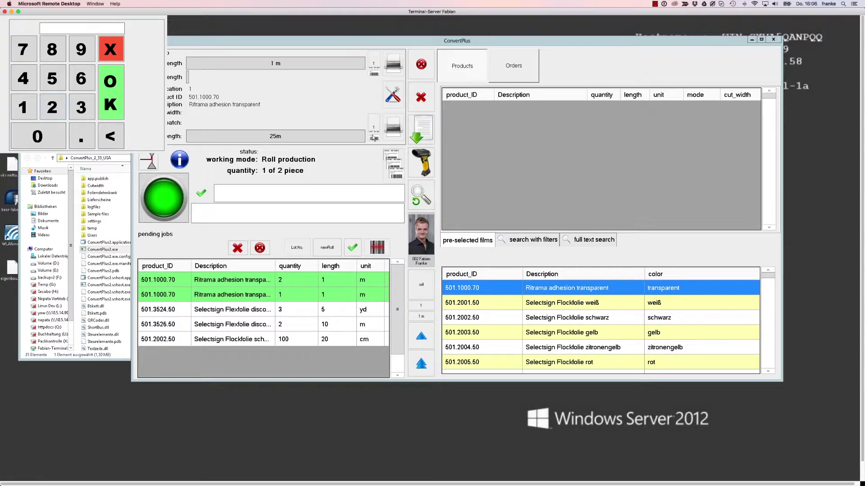
{"action": "left_click", "coordinate": [56, 113]}
{"action": "left_click", "coordinate": [111, 112]}
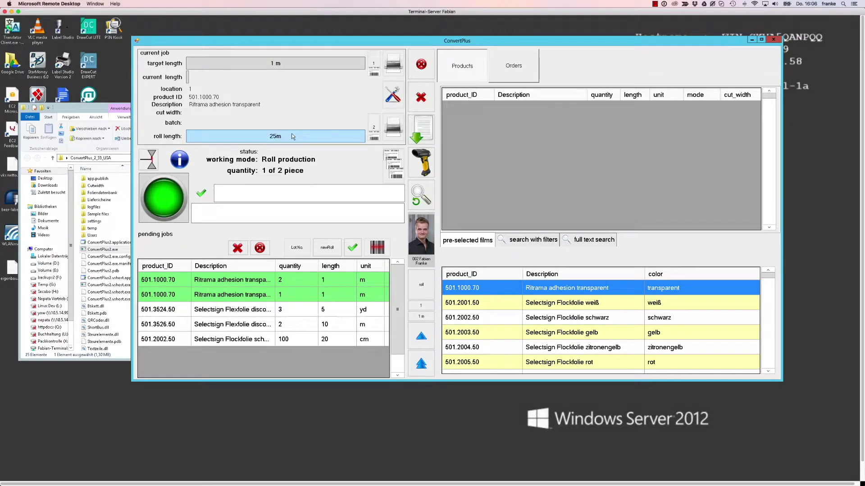
{"action": "left_click", "coordinate": [374, 136]}
{"action": "left_click", "coordinate": [23, 107]}
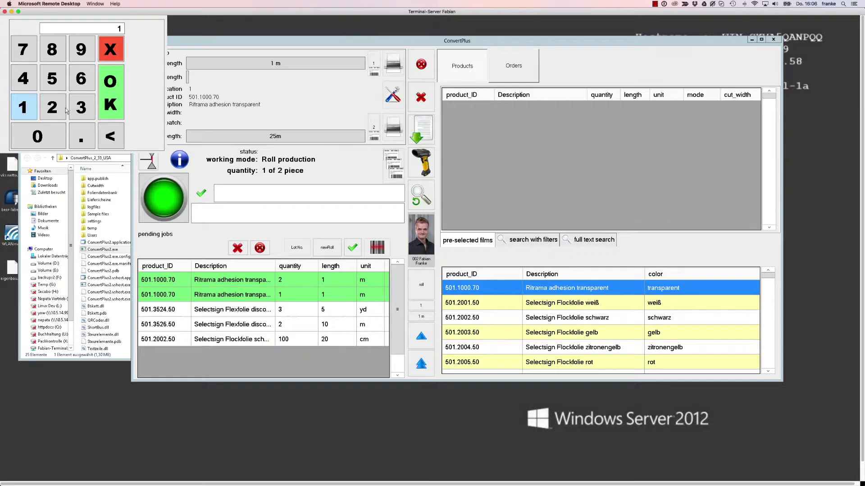
{"action": "left_click", "coordinate": [116, 103]}
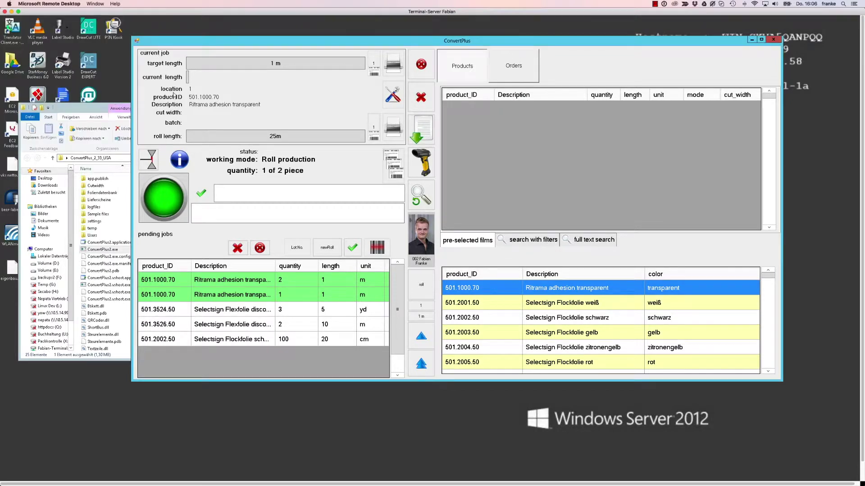
Set the number of target length labels to 3, and set it back to 1.
{"action": "left_click", "coordinate": [373, 74]}
{"action": "left_click", "coordinate": [82, 107]}
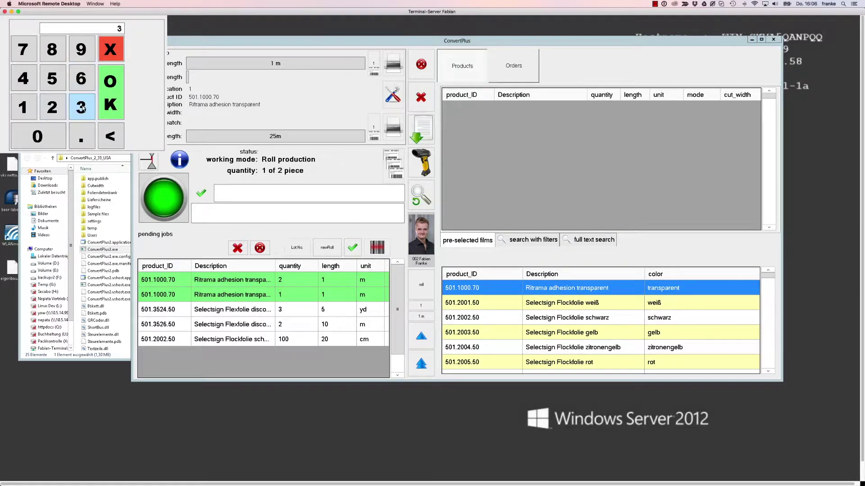
{"action": "left_click", "coordinate": [116, 103]}
{"action": "left_click", "coordinate": [23, 115]}
{"action": "left_click", "coordinate": [111, 100]}
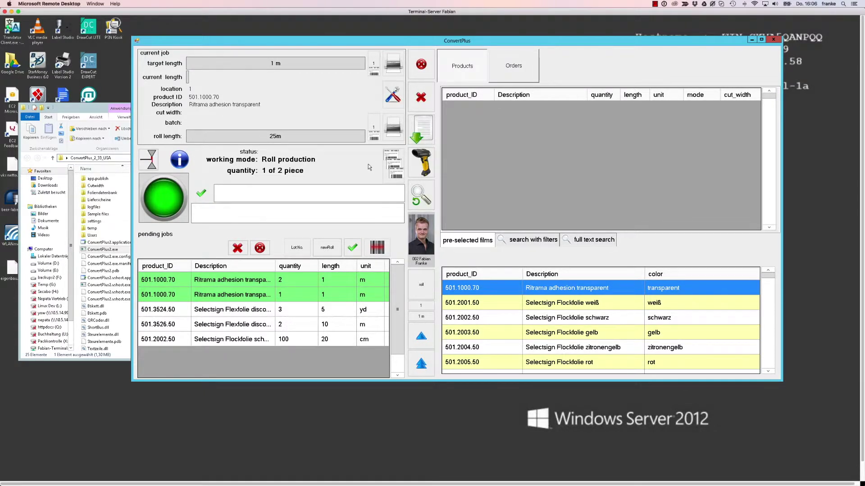
Cycle the current job's label print option through its variants and back to the original choice.
{"action": "left_click", "coordinate": [393, 164]}
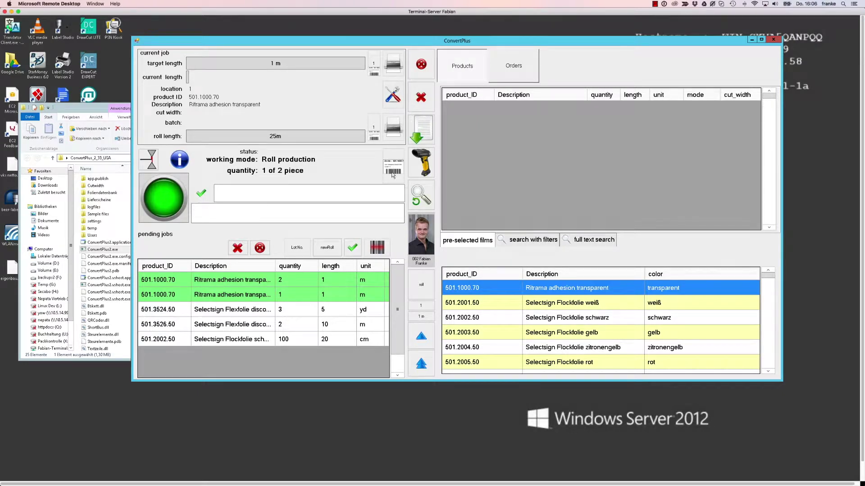
{"action": "left_click", "coordinate": [392, 175]}
{"action": "left_click", "coordinate": [393, 175]}
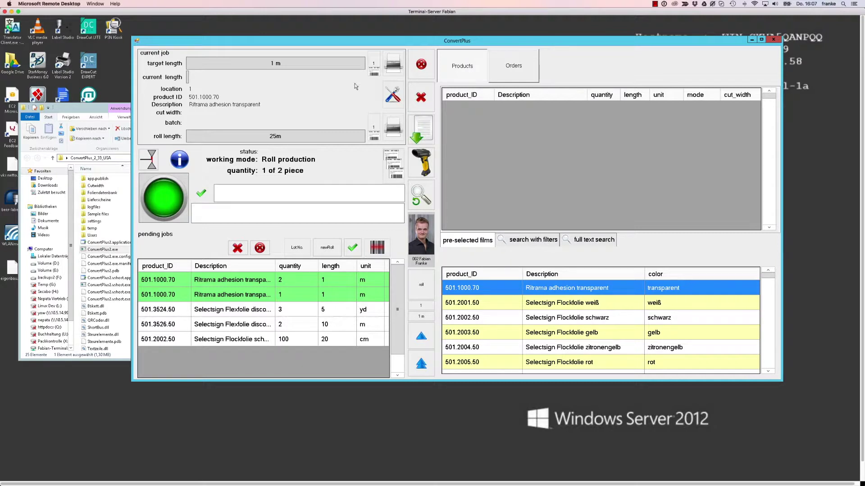
Produce all pieces of the started Ritrama adhesion transparent jobs.
{"action": "left_click", "coordinate": [167, 197]}
{"action": "left_click", "coordinate": [164, 191]}
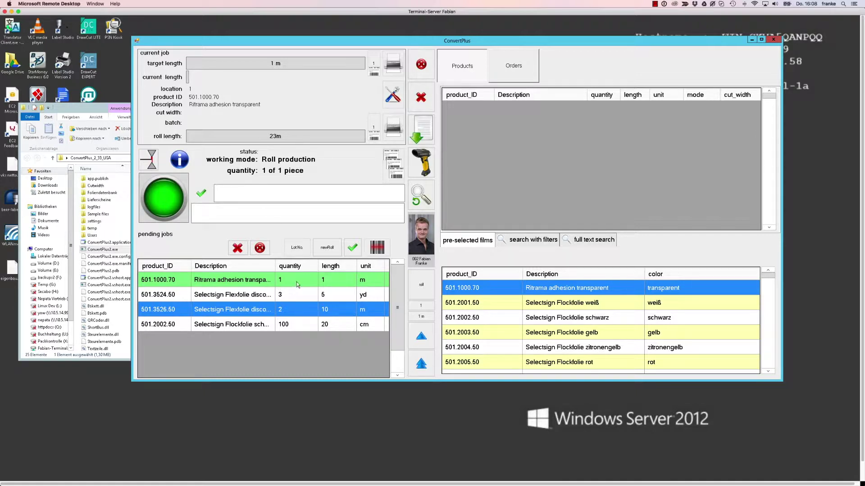
{"action": "left_click", "coordinate": [163, 192]}
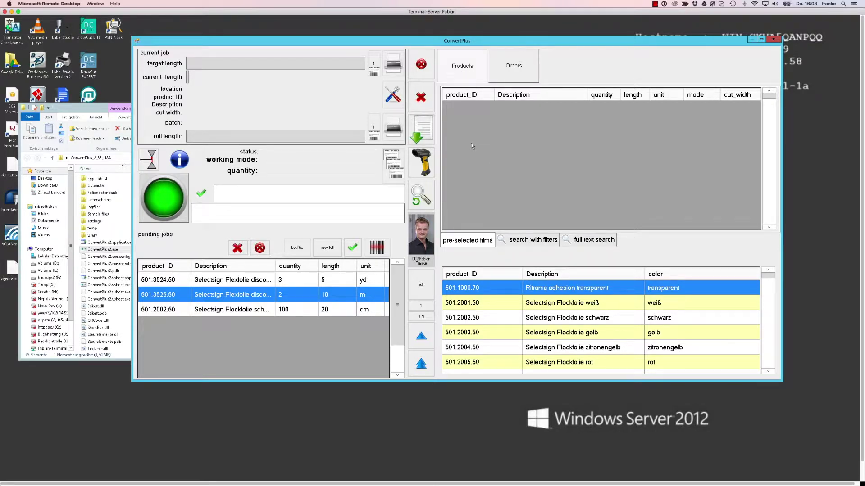
Look at the list of orders, compare it with the pre-selected films under products, and return to the orders.
{"action": "left_click", "coordinate": [512, 66]}
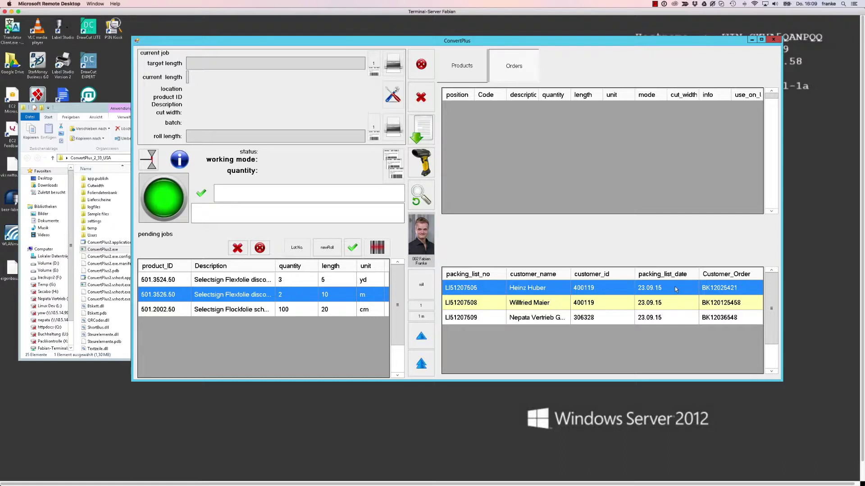
{"action": "left_click", "coordinate": [483, 71]}
{"action": "left_click", "coordinate": [496, 307]}
{"action": "left_click", "coordinate": [499, 333]}
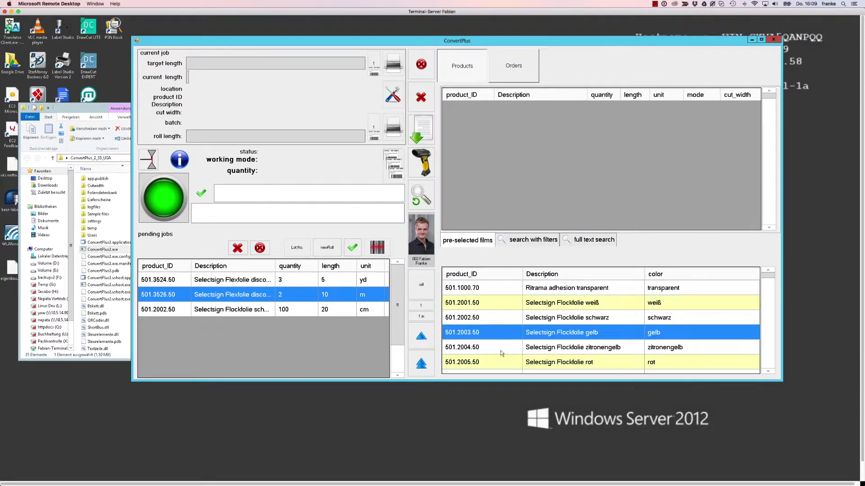
{"action": "left_click", "coordinate": [501, 352]}
{"action": "left_click", "coordinate": [518, 73]}
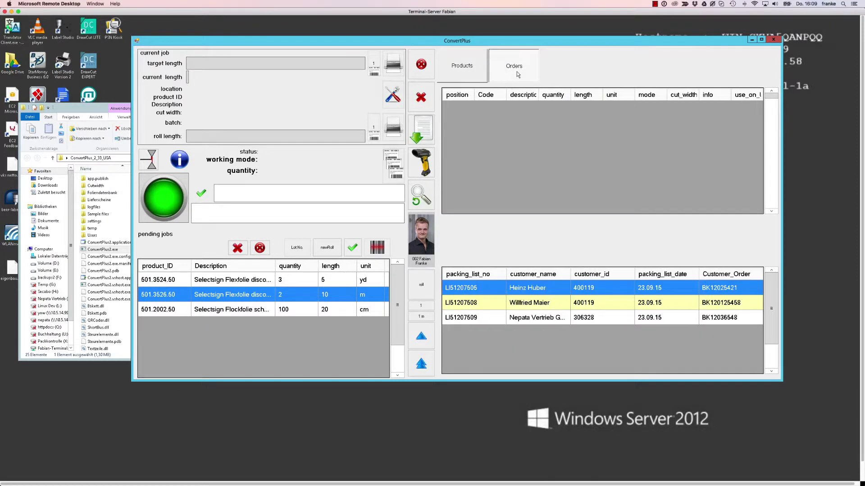
Load the positions of the first packing list and set the first positions 2 and 4 to NO for use.
{"action": "left_click", "coordinate": [526, 289]}
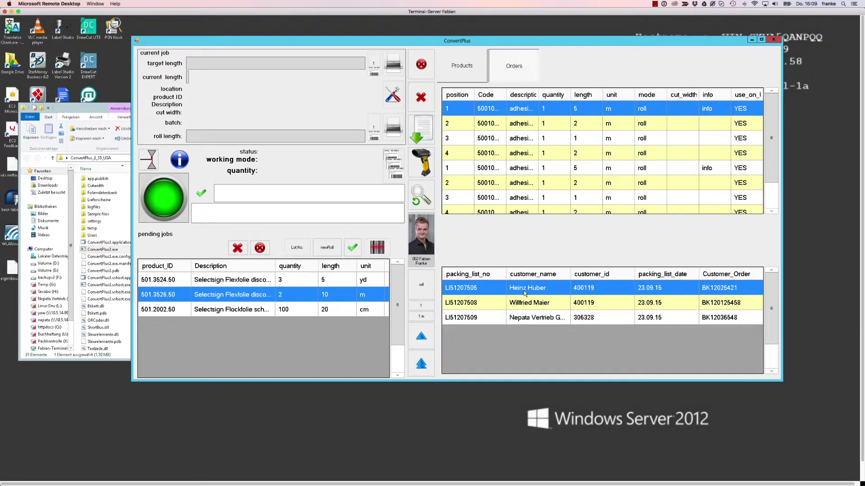
{"action": "scroll", "coordinate": [646, 169], "scroll_direction": "down", "scroll_amount": 1}
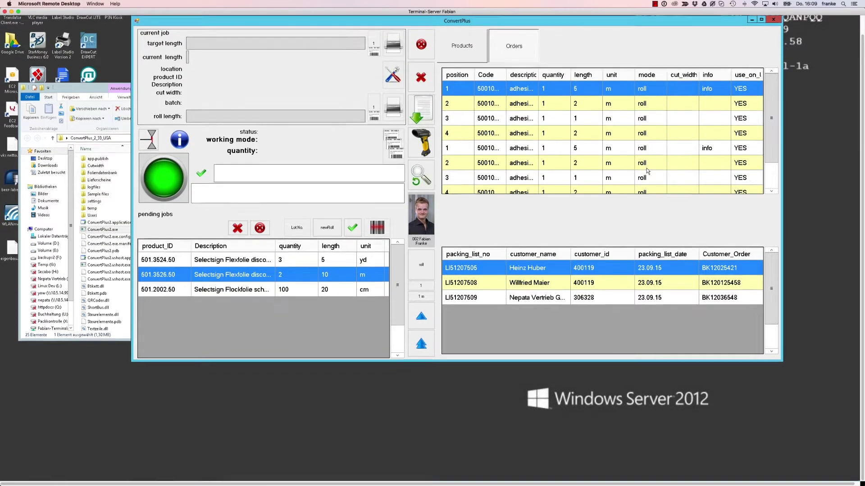
{"action": "scroll", "coordinate": [647, 169], "scroll_direction": "up", "scroll_amount": 1}
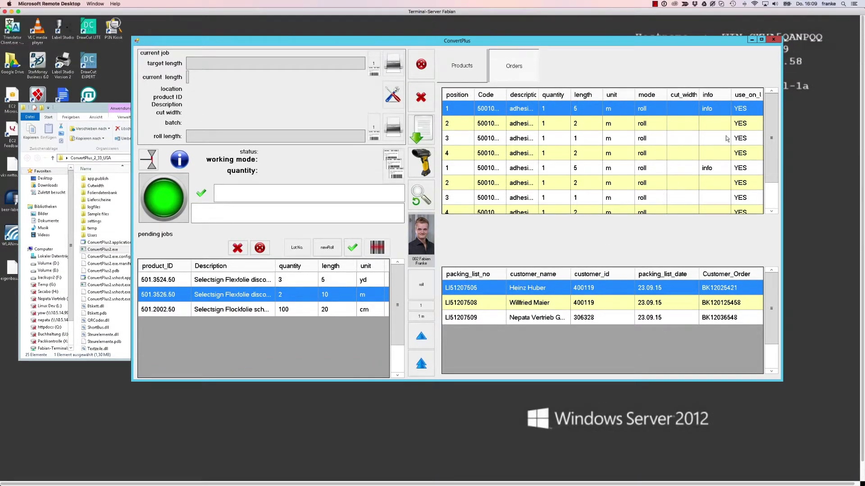
{"action": "left_click", "coordinate": [741, 124]}
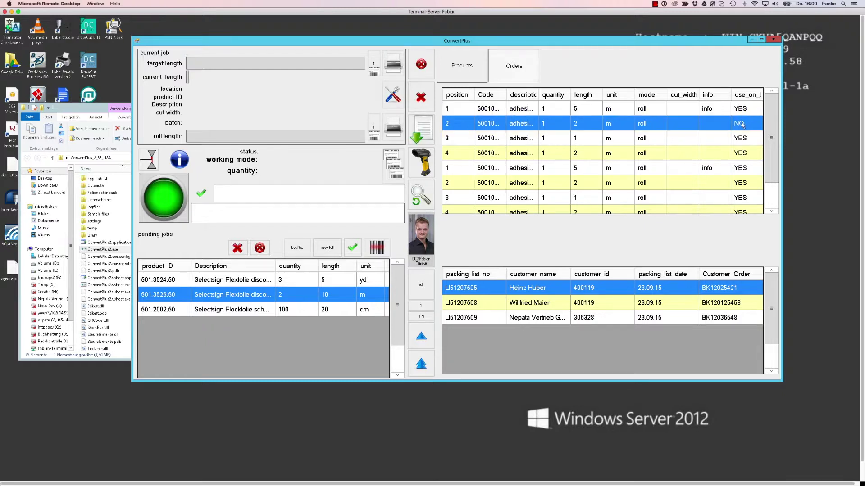
{"action": "left_click", "coordinate": [742, 155]}
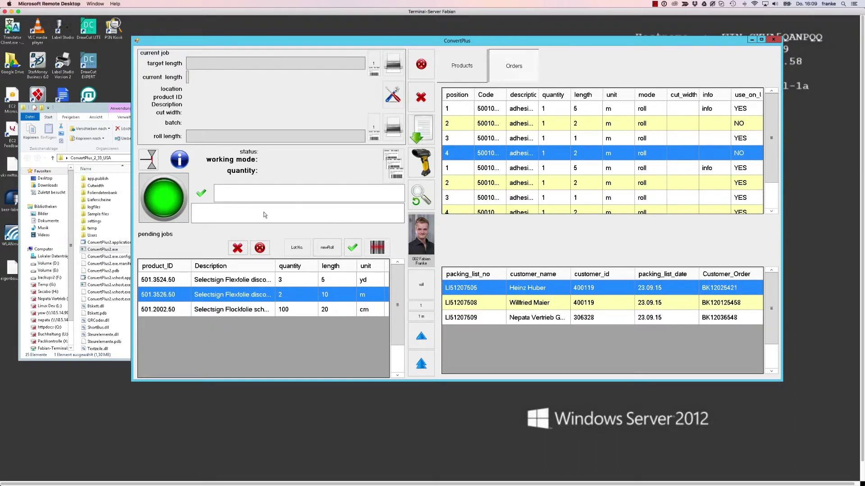
Delete all existing pending jobs and transfer the order's enabled positions to the pending jobs.
{"action": "left_click", "coordinate": [260, 248]}
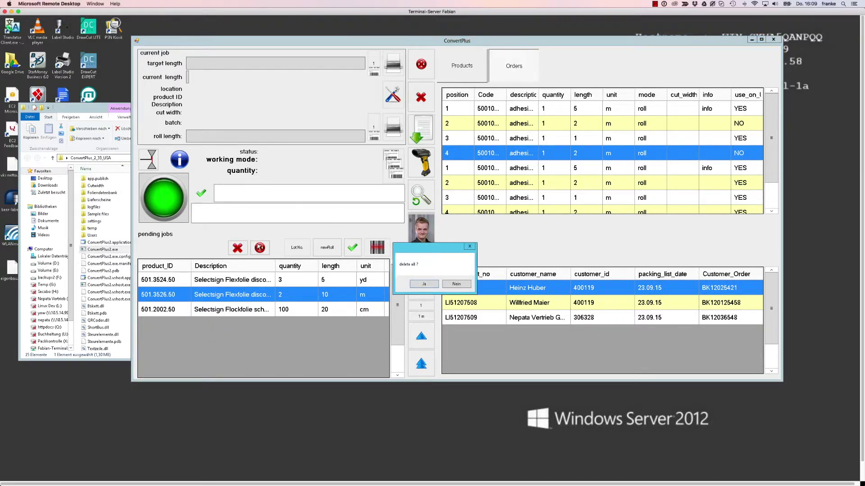
{"action": "left_click", "coordinate": [424, 284]}
{"action": "left_click", "coordinate": [425, 137]}
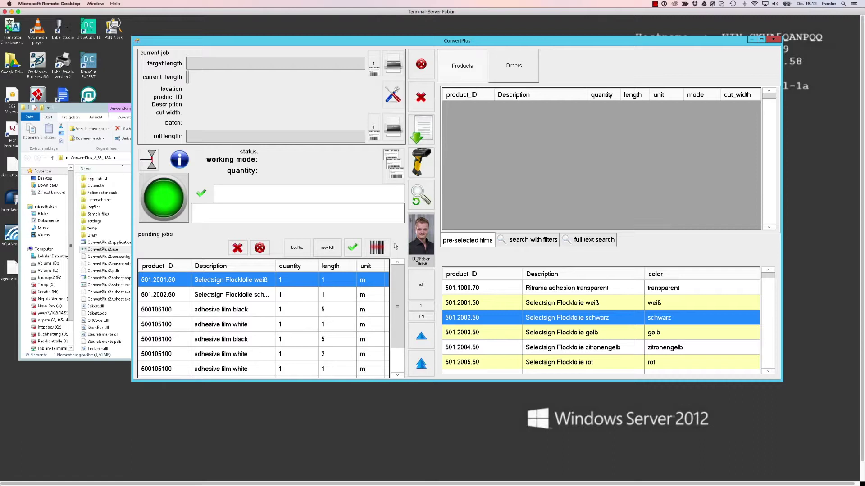
In sequential processing mode, move the first adhesive film black job above Selectsign Flockfolie schwarz, and return to barcode mode.
{"action": "left_click", "coordinate": [374, 251]}
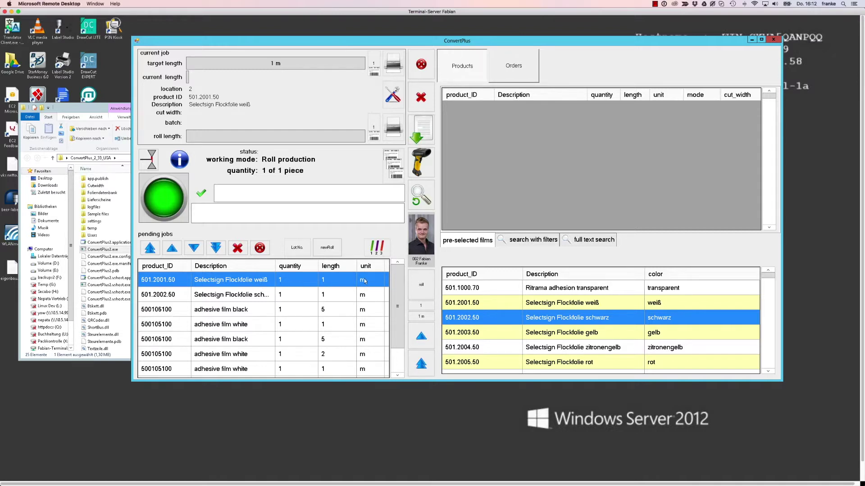
{"action": "left_click", "coordinate": [251, 312]}
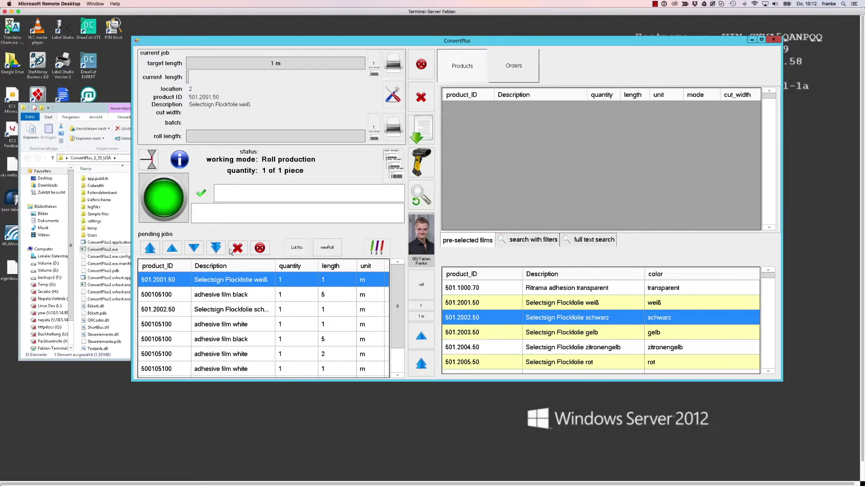
{"action": "left_click", "coordinate": [376, 251]}
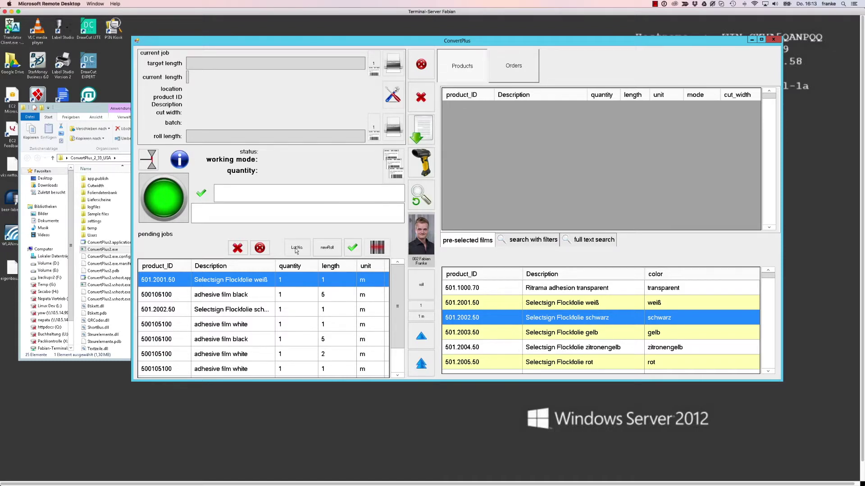
Start the pending Selectsign Flockfolie weiß job and assign it the lot number 0000.
{"action": "left_click", "coordinate": [351, 248]}
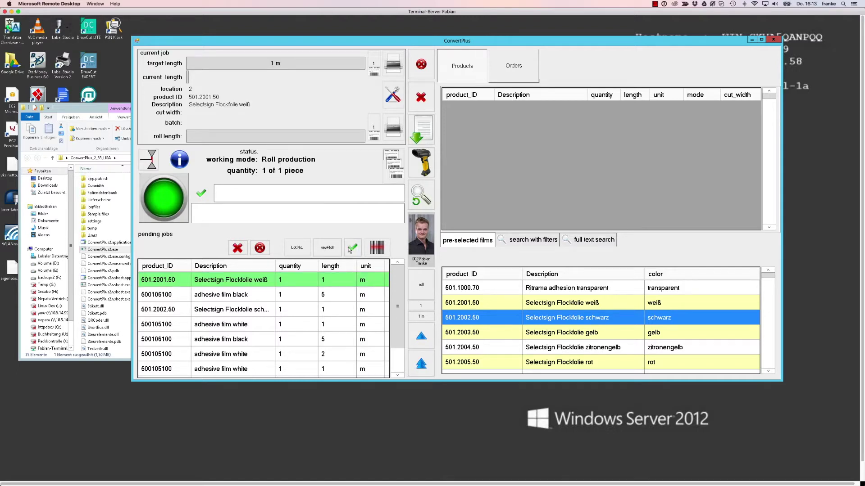
{"action": "left_click", "coordinate": [297, 248]}
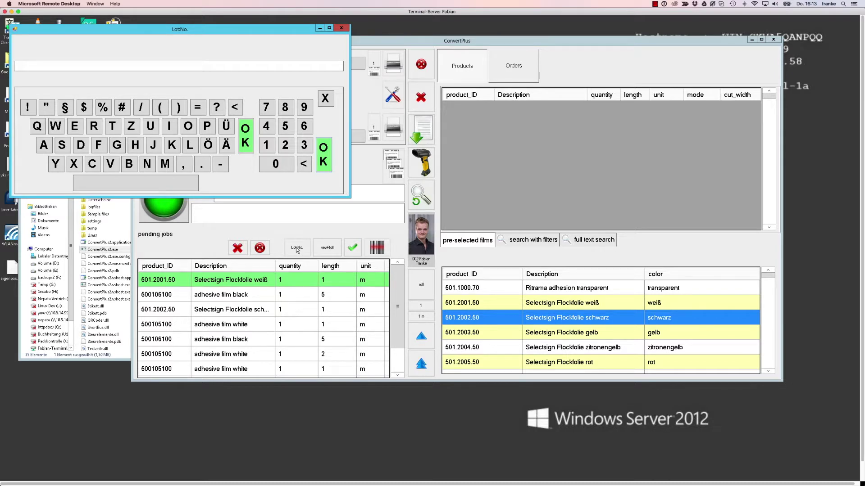
{"action": "left_click", "coordinate": [276, 171]}
{"action": "left_click", "coordinate": [278, 172]}
{"action": "left_click", "coordinate": [278, 172]}
{"action": "left_click", "coordinate": [278, 172]}
{"action": "left_click", "coordinate": [325, 162]}
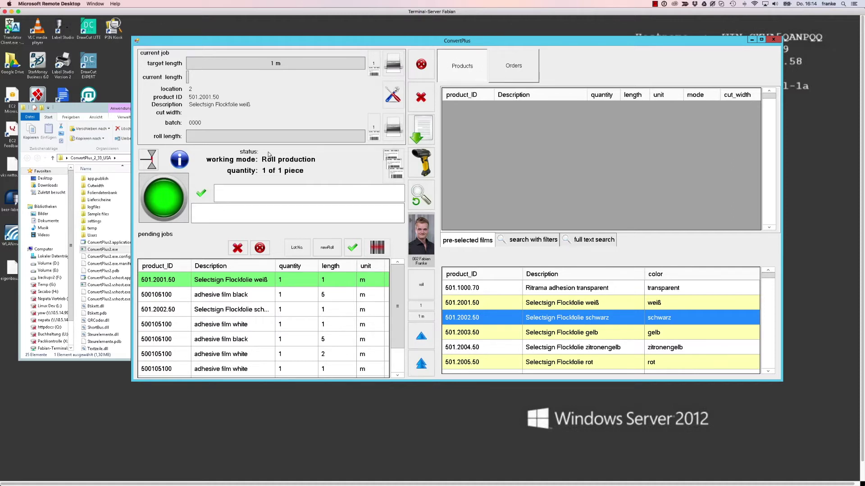
Review the current job's lot number entry and close it without changes.
{"action": "left_click", "coordinate": [296, 248]}
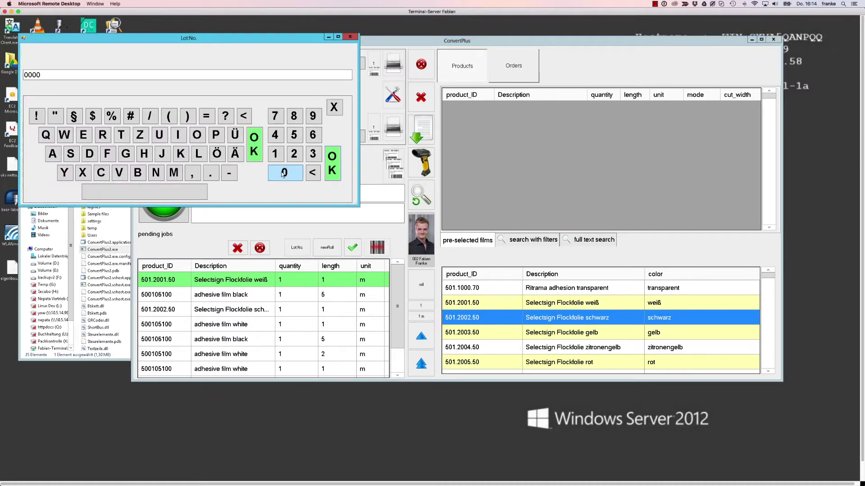
{"action": "double_click", "coordinate": [264, 74]}
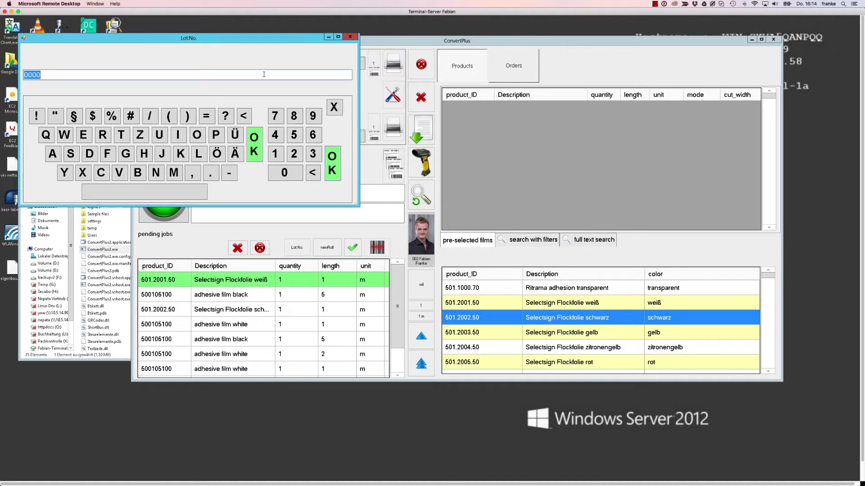
{"action": "left_click", "coordinate": [348, 39]}
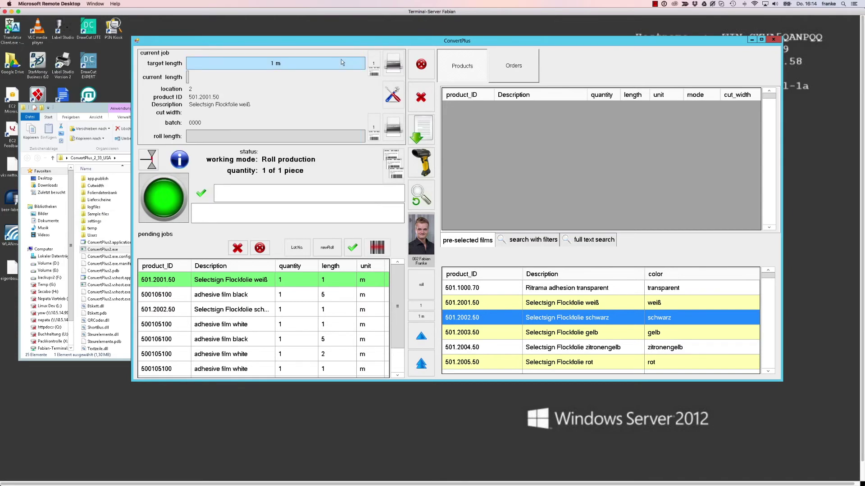
{"action": "left_click", "coordinate": [297, 248]}
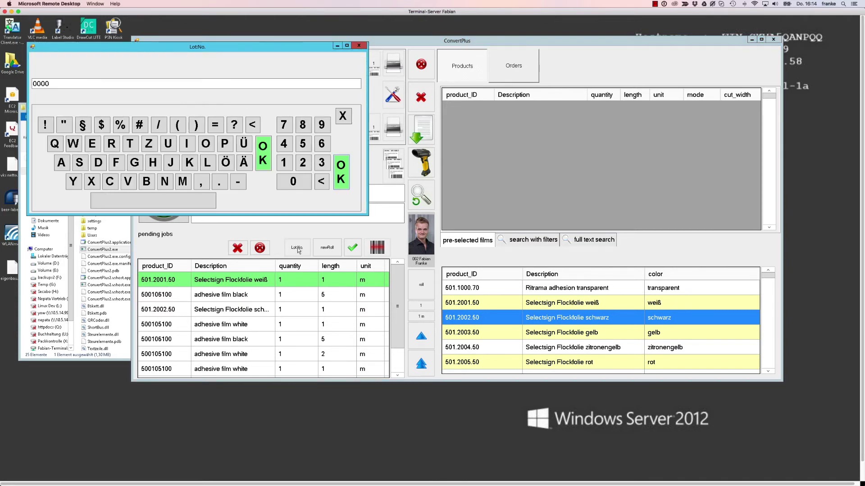
{"action": "left_click", "coordinate": [359, 46]}
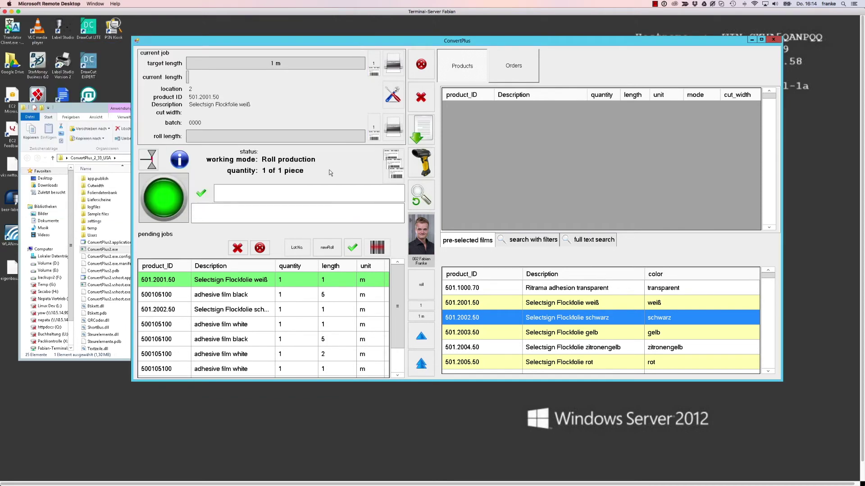